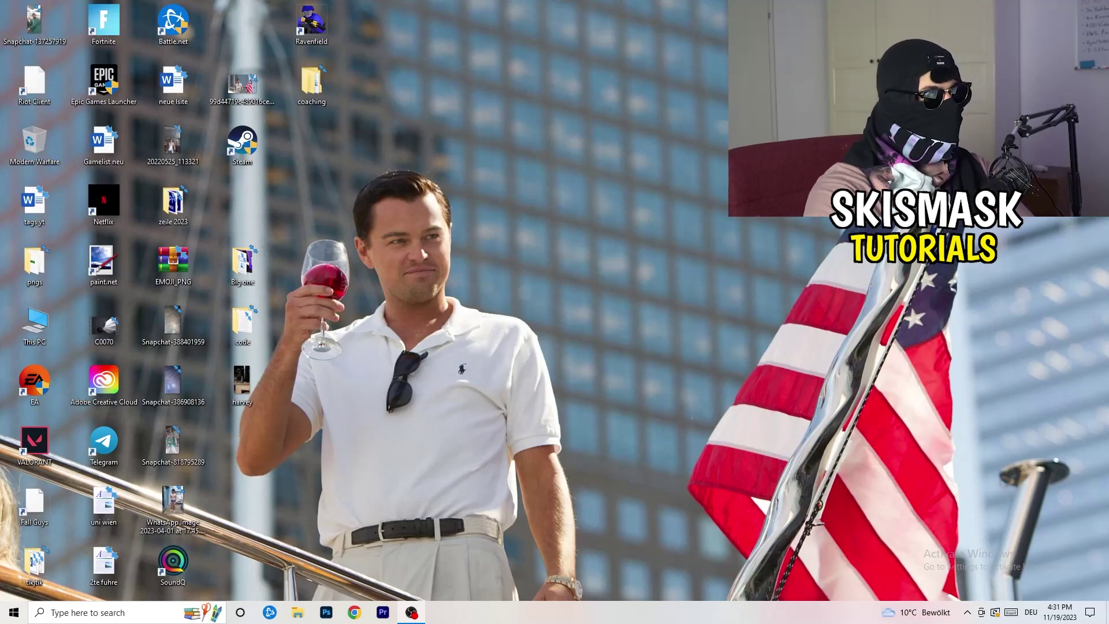
- Bring up the desktop context menu to reach NVIDIA Control Panel, then dismiss it
{"action": "right_click", "coordinate": [595, 206]}
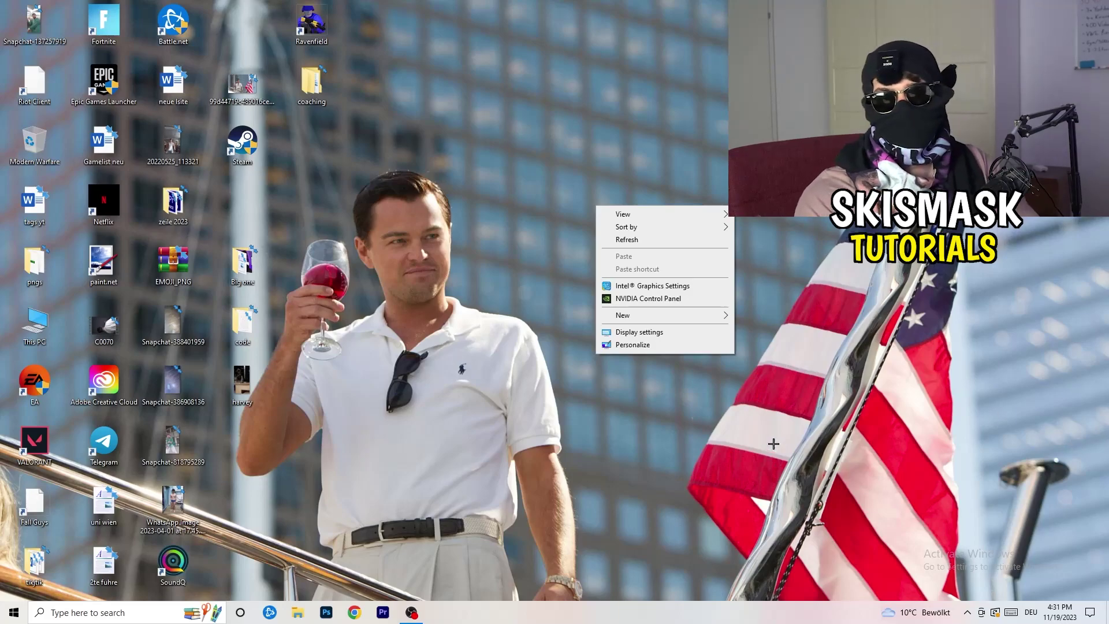
{"action": "left_click", "coordinate": [776, 404]}
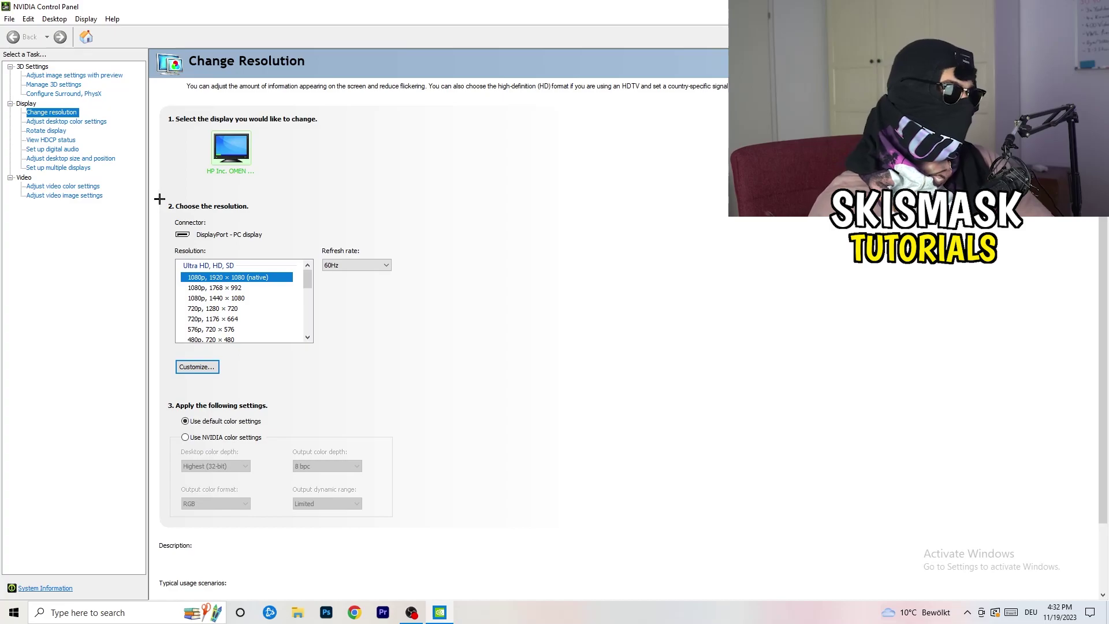
- Create a custom resolution and change its width from 1920 to 1440, moving to the height field
{"action": "left_click", "coordinate": [197, 366]}
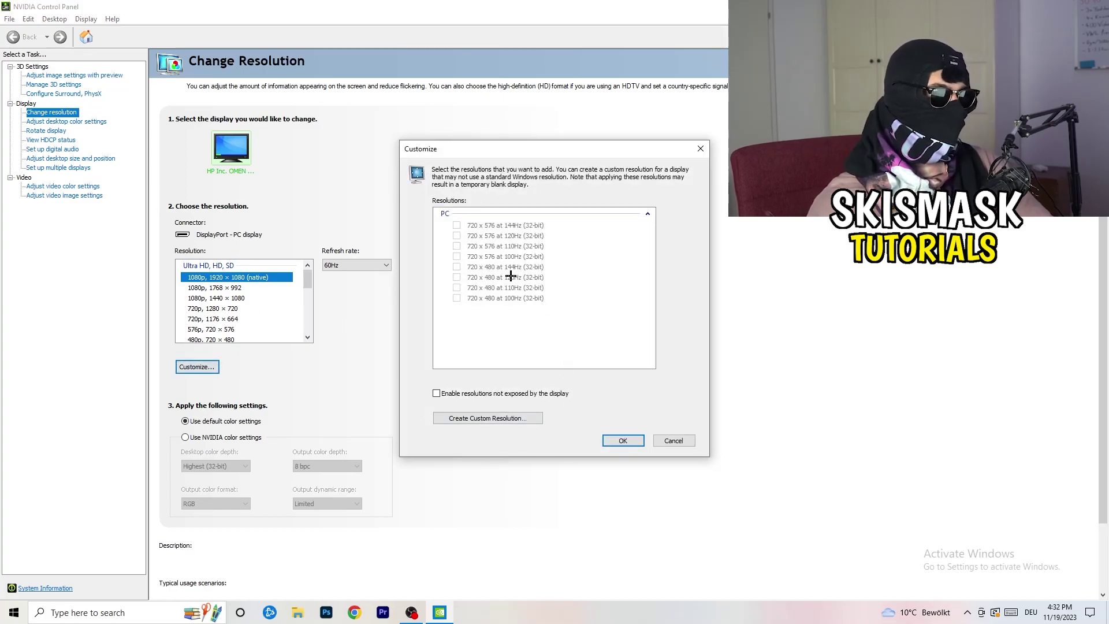
{"action": "left_click", "coordinate": [506, 420]}
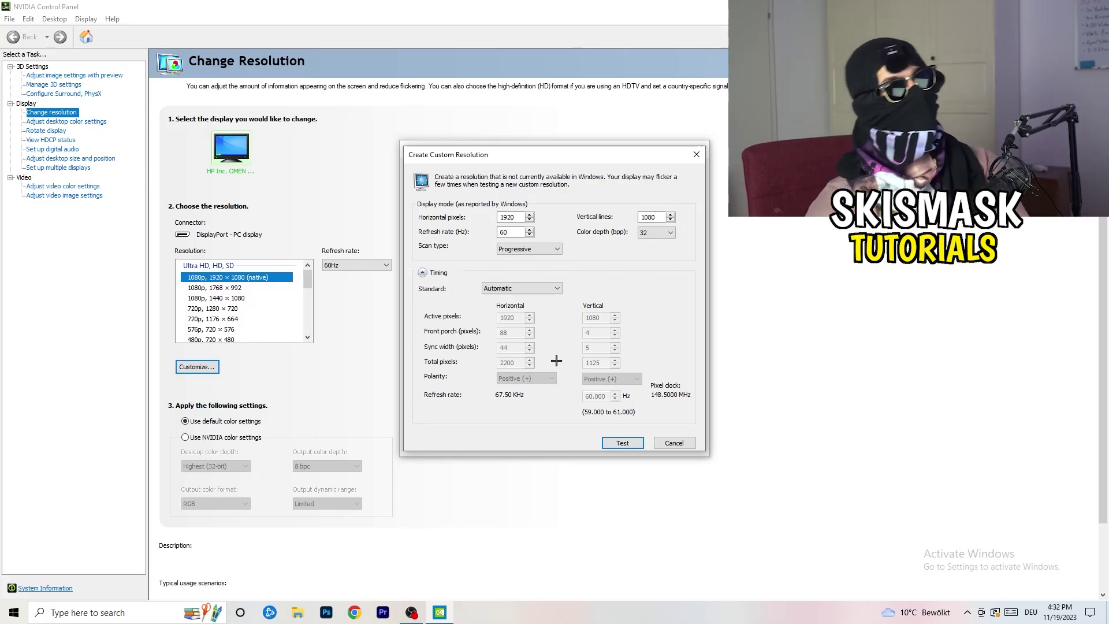
{"action": "double_click", "coordinate": [507, 217]}
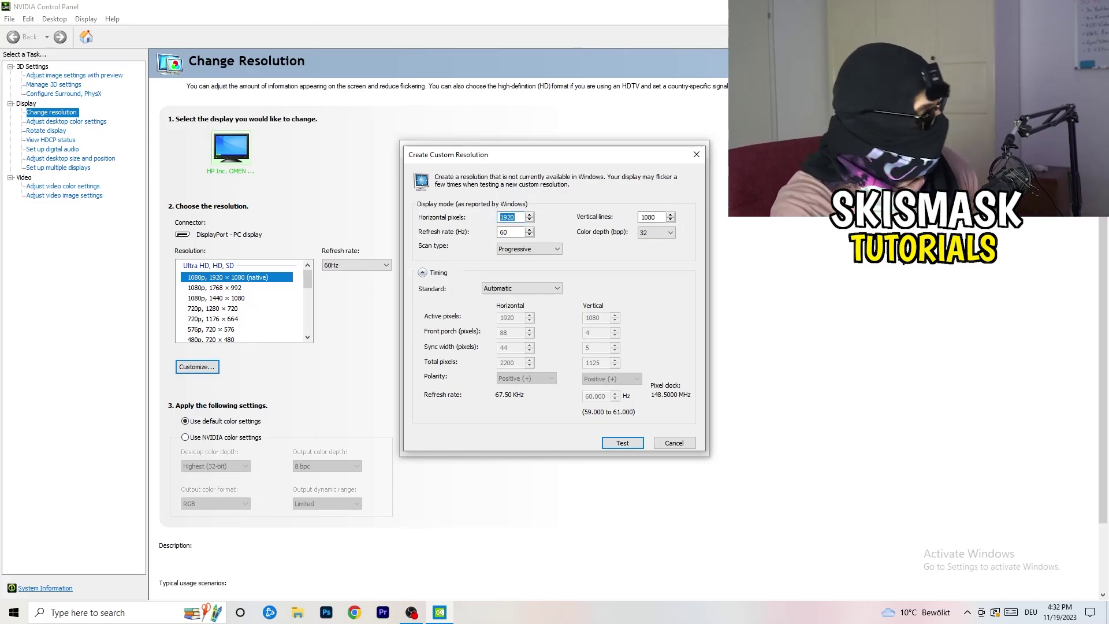
{"action": "type", "text": "1440"}
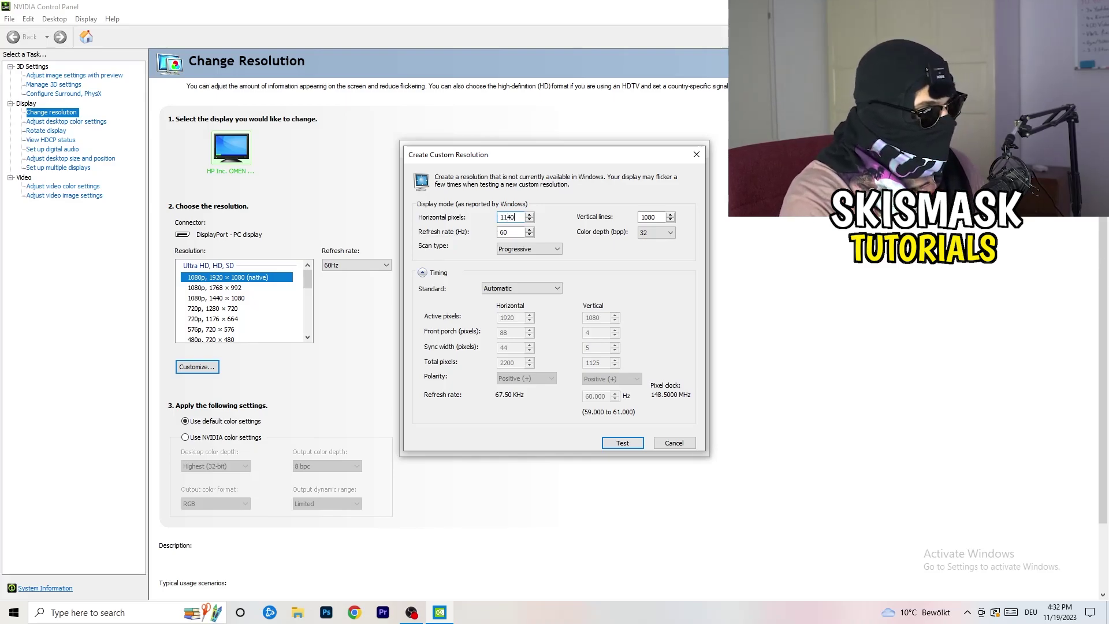
{"action": "key", "text": "BackSpace"}
{"action": "key", "text": "BackSpace"}
{"action": "key", "text": "BackSpace"}
{"action": "type", "text": "3"}
{"action": "key", "text": "BackSpace"}
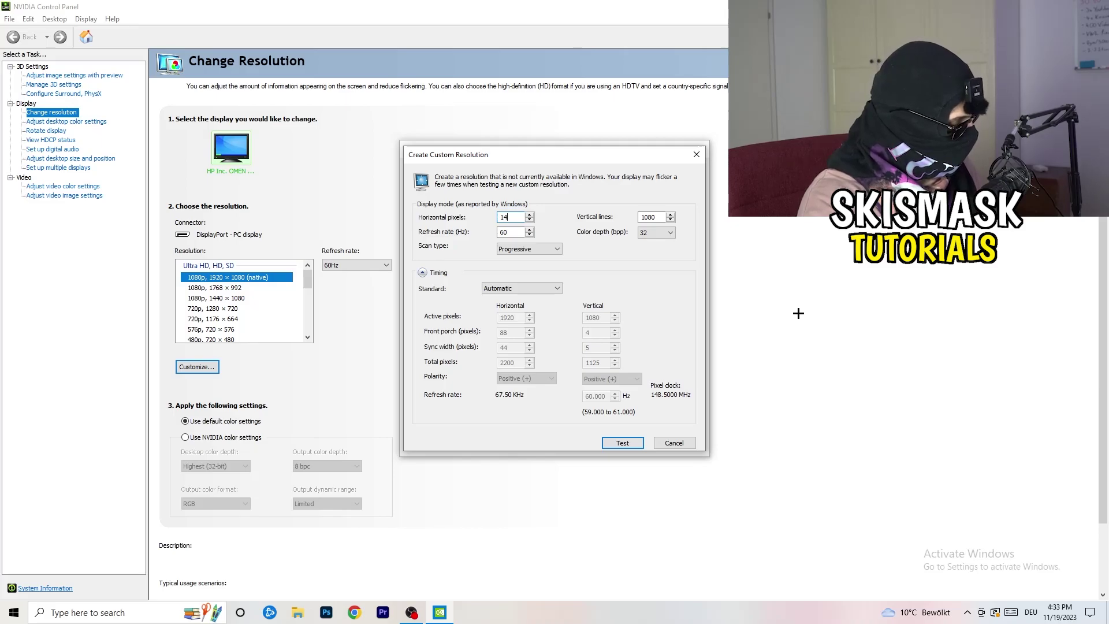
{"action": "type", "text": "440"}
{"action": "key", "text": "Tab"}
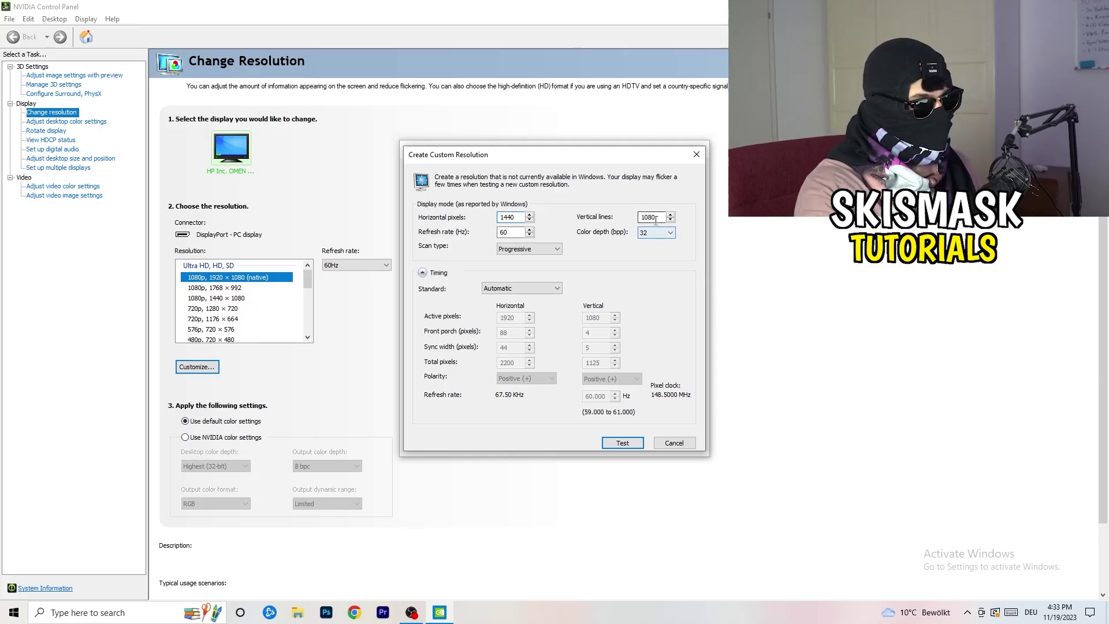
{"action": "type", "text": "10"}
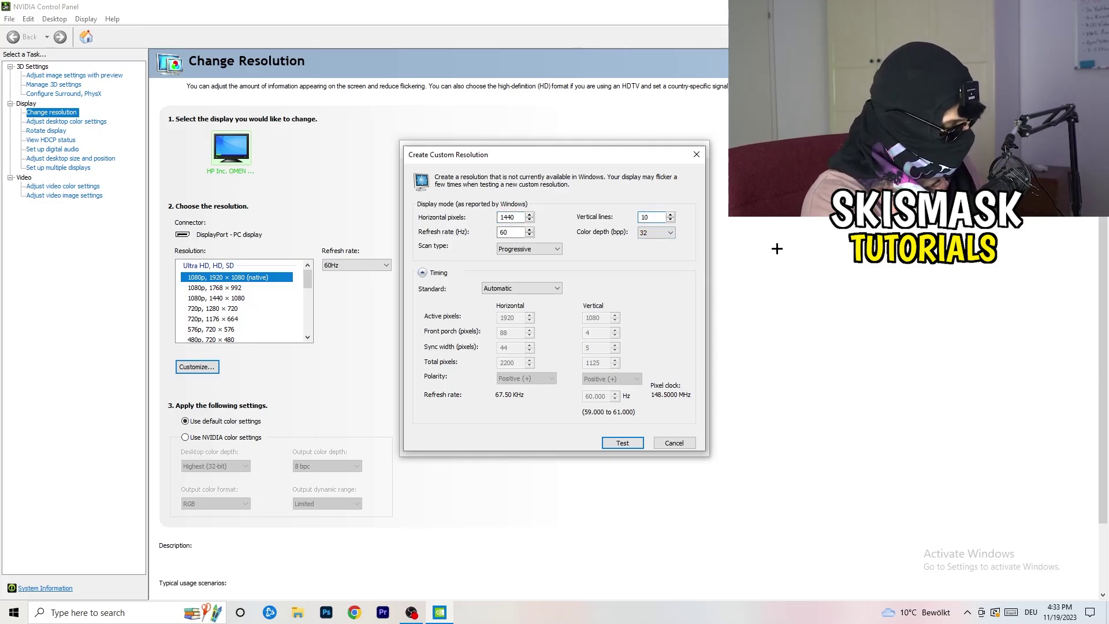
{"action": "type", "text": "40"}
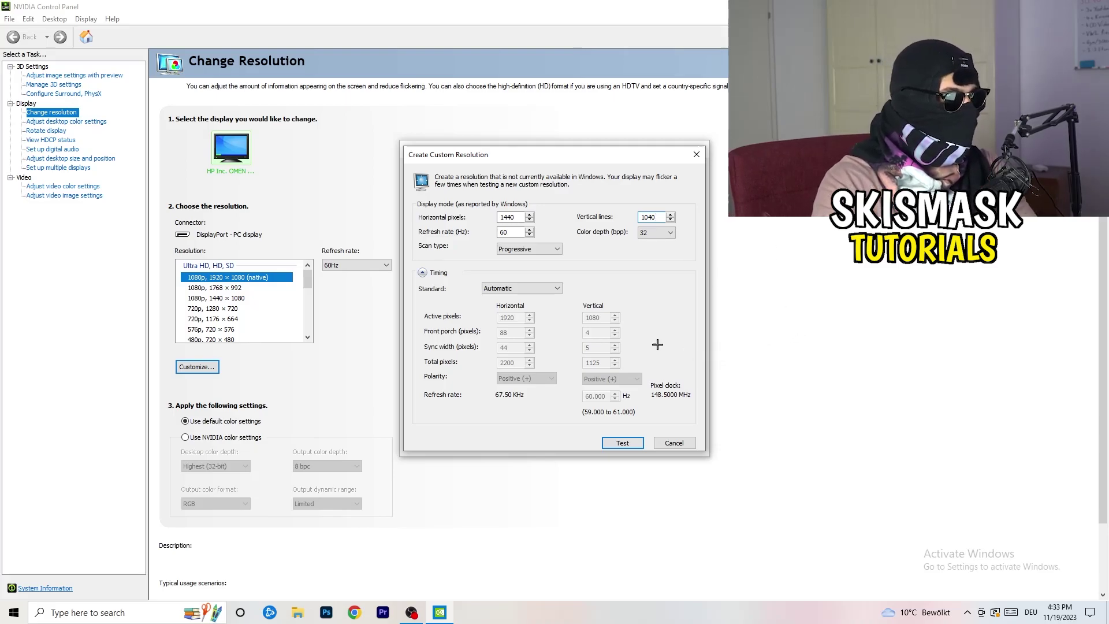
- Set the timing standard to CVT reduced blank, then close the custom resolution dialogs
{"action": "left_click", "coordinate": [530, 249]}
{"action": "left_click", "coordinate": [536, 288]}
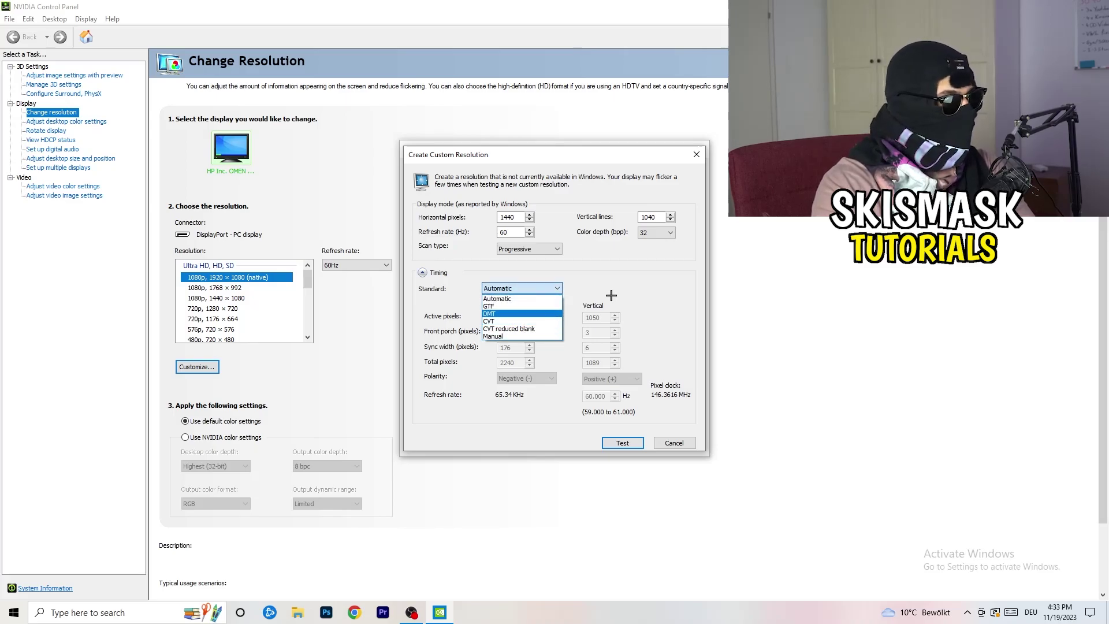
{"action": "left_click", "coordinate": [518, 323]}
{"action": "left_click", "coordinate": [522, 289]}
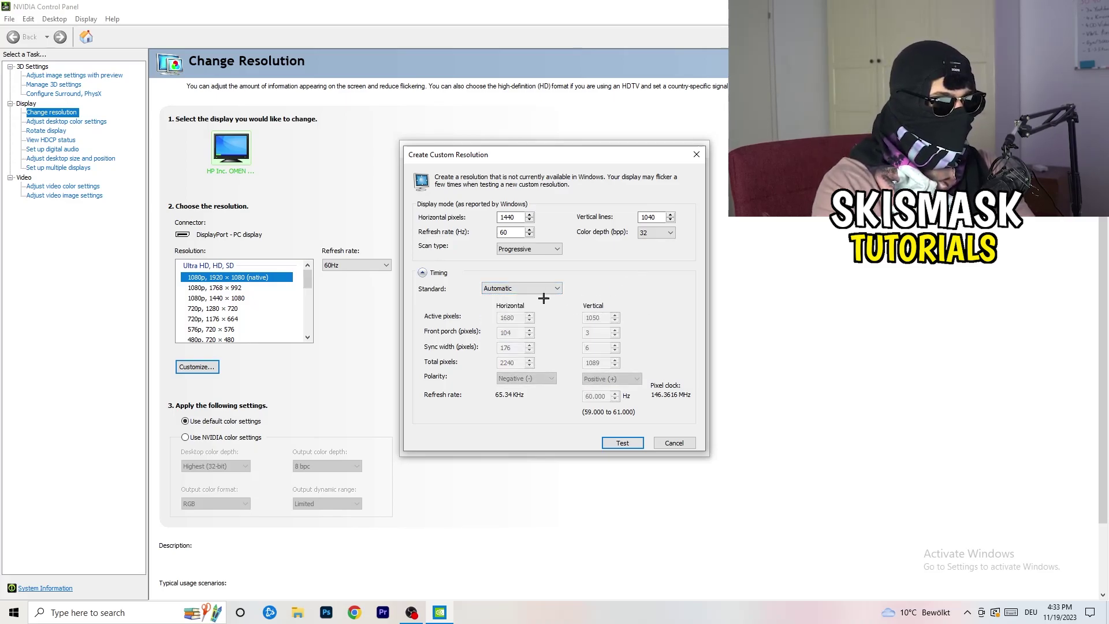
{"action": "left_click", "coordinate": [519, 289]}
{"action": "left_click", "coordinate": [521, 335]}
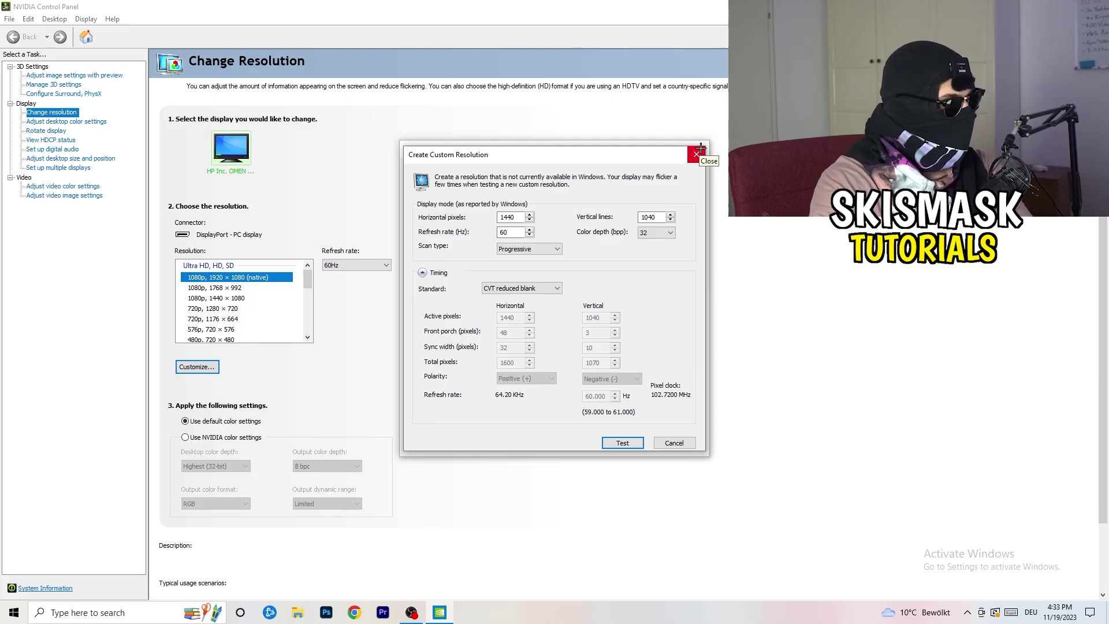
{"action": "left_click", "coordinate": [700, 154]}
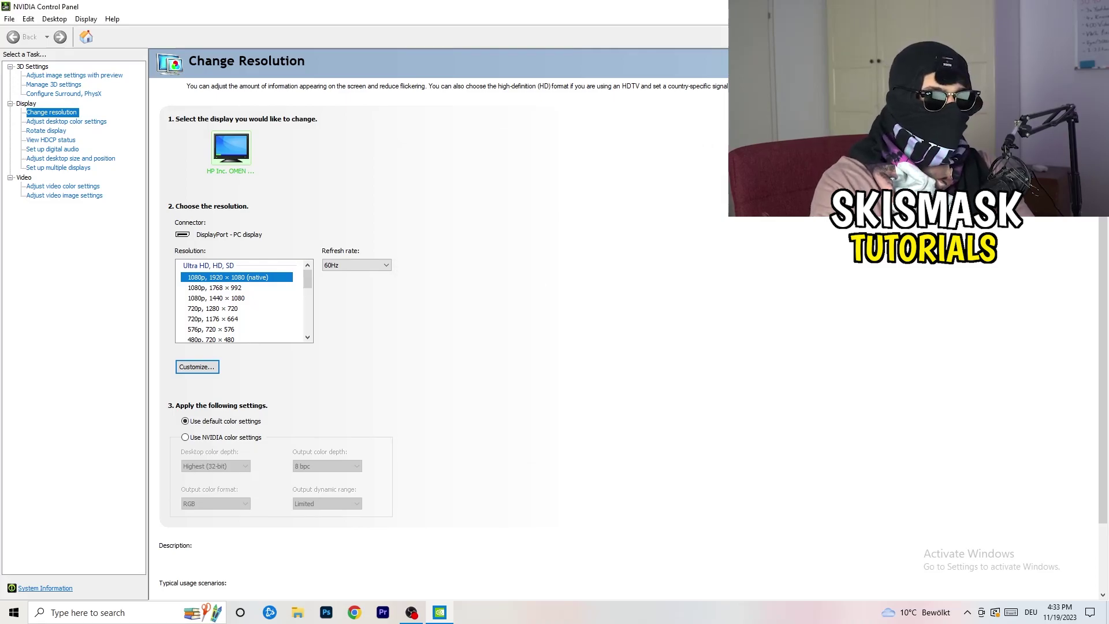
- Close NVIDIA Control Panel and launch Windows Settings from the Start menu
{"action": "key", "text": "alt+F4"}
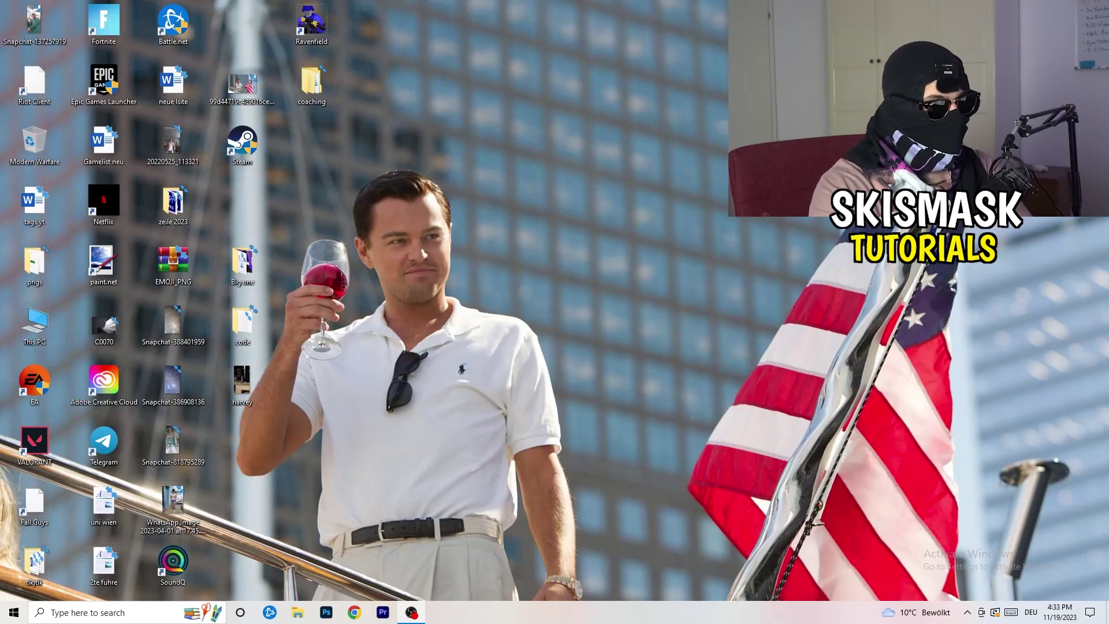
{"action": "left_click", "coordinate": [15, 611]}
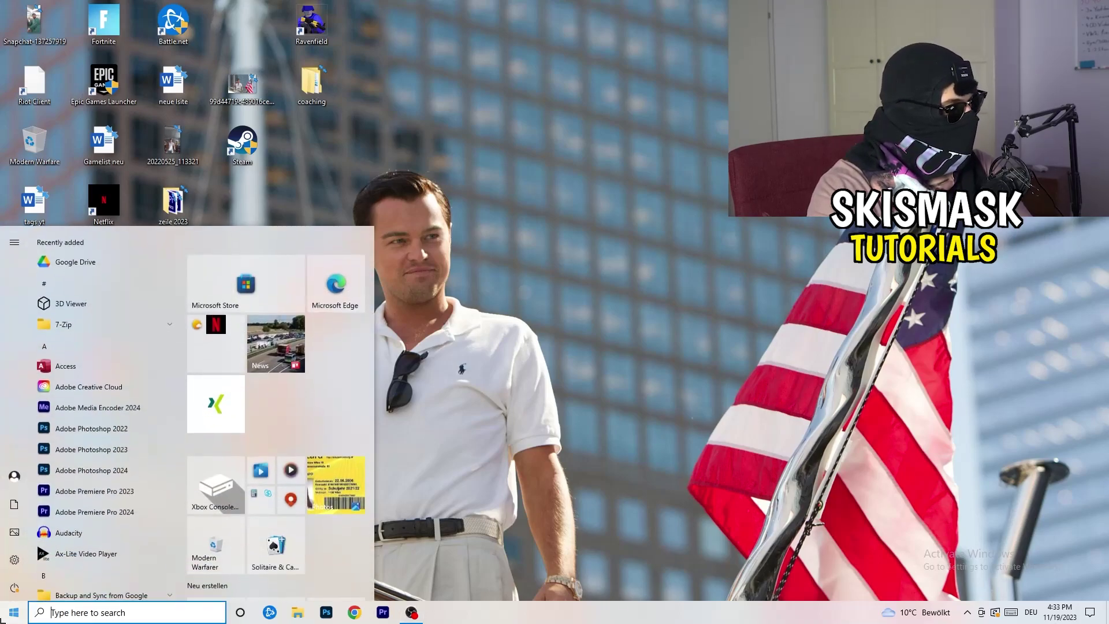
{"action": "left_click", "coordinate": [16, 560]}
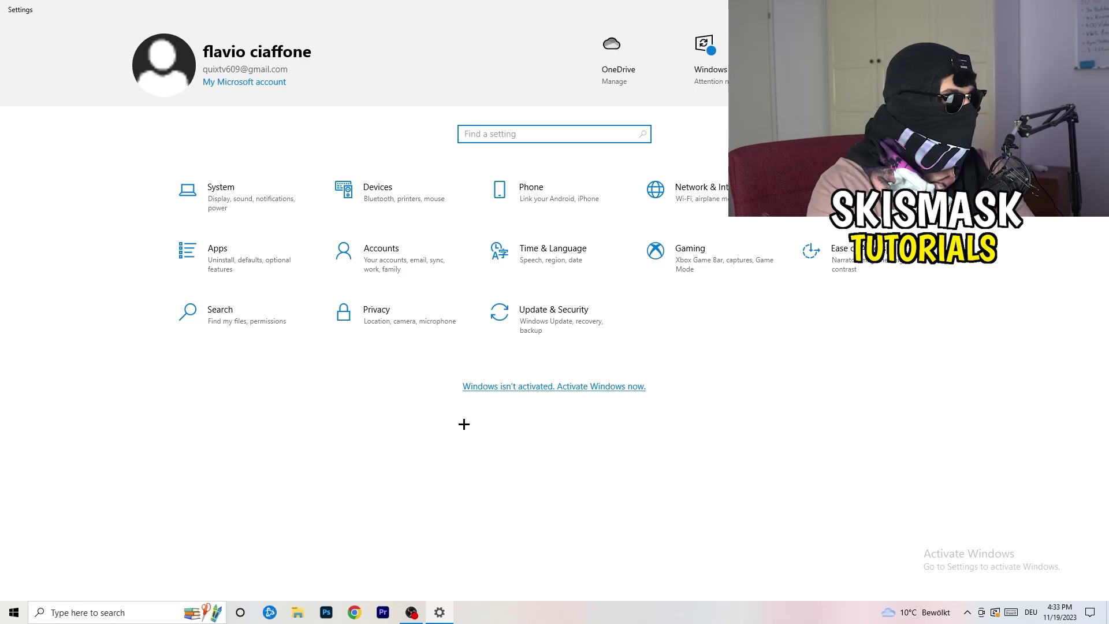
- Review the Display page's scaling levels, keep 100%, and return to Settings home
{"action": "left_click", "coordinate": [247, 197]}
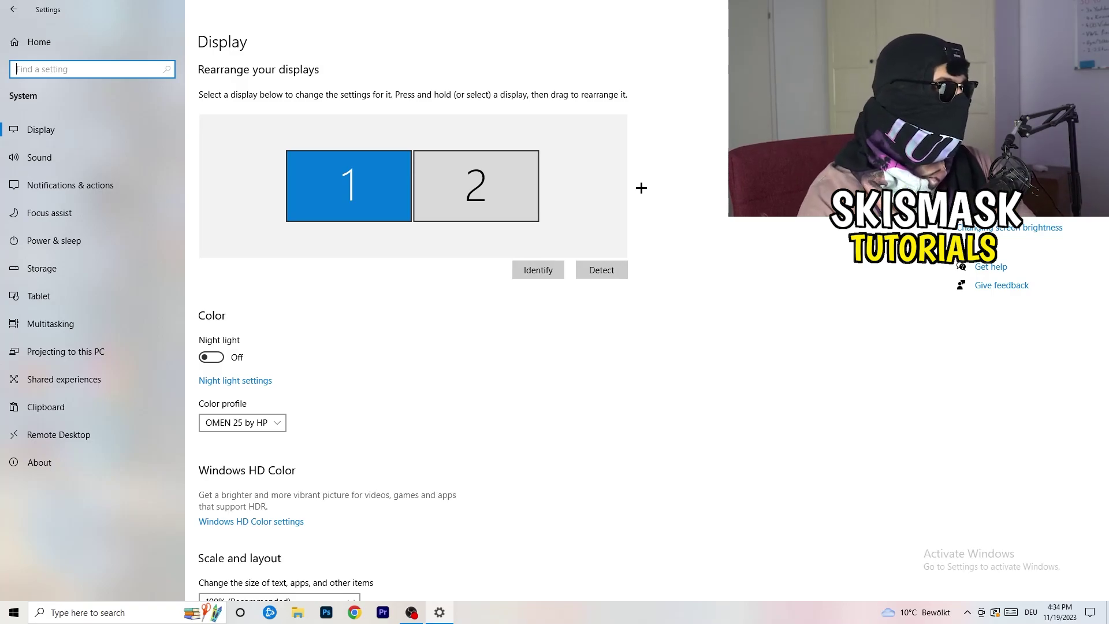
{"action": "scroll", "coordinate": [364, 286], "scroll_direction": "down", "scroll_amount": 3}
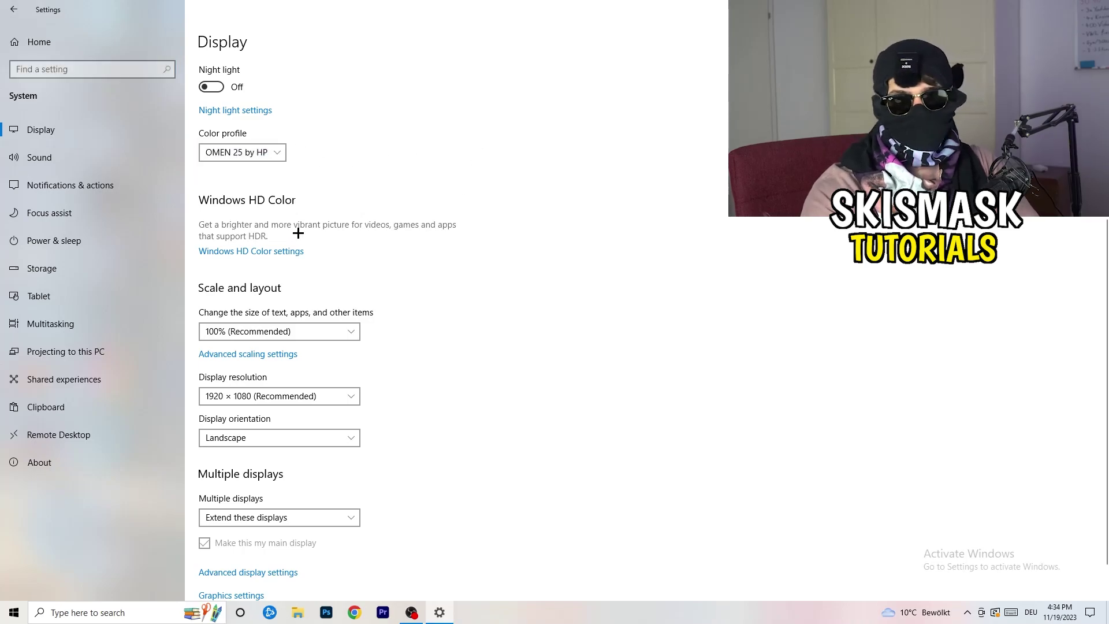
{"action": "scroll", "coordinate": [250, 211], "scroll_direction": "down", "scroll_amount": 1}
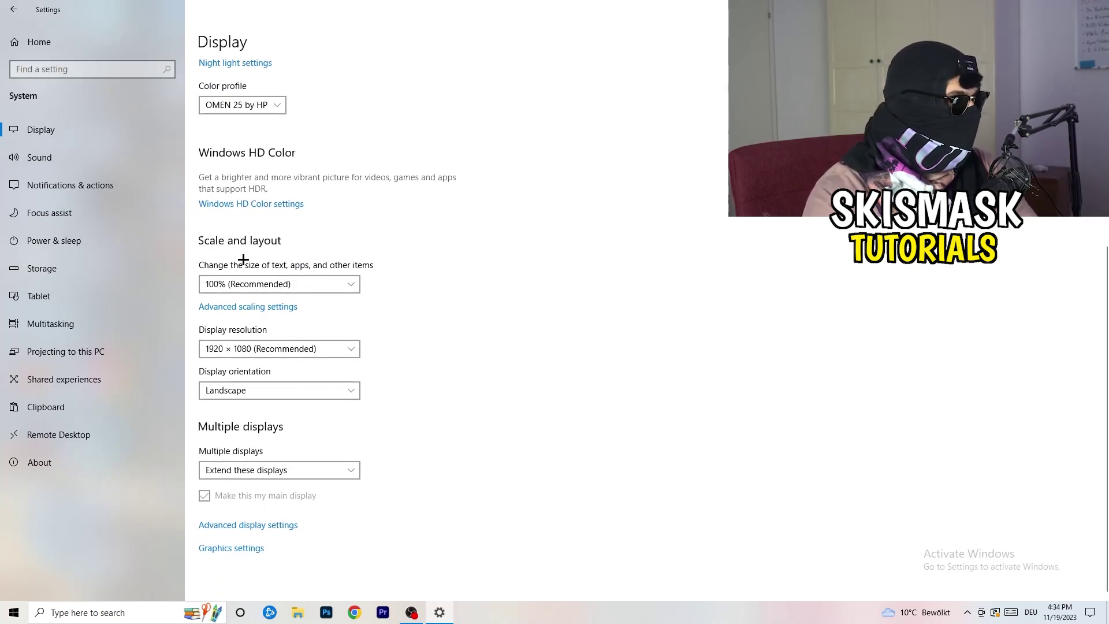
{"action": "left_click", "coordinate": [341, 278]}
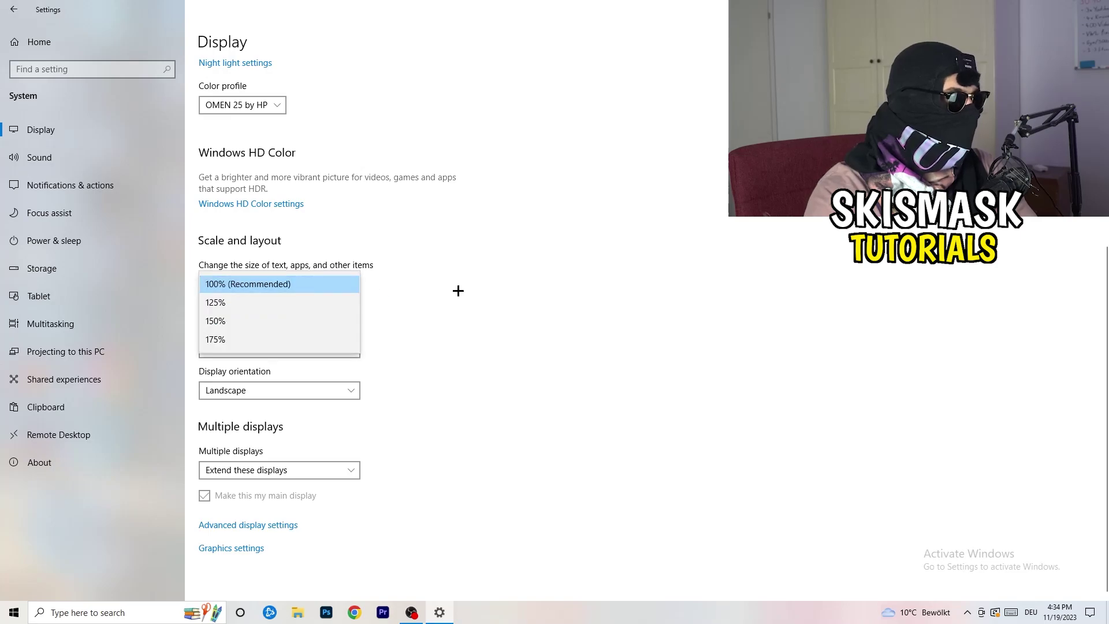
{"action": "left_click", "coordinate": [543, 272]}
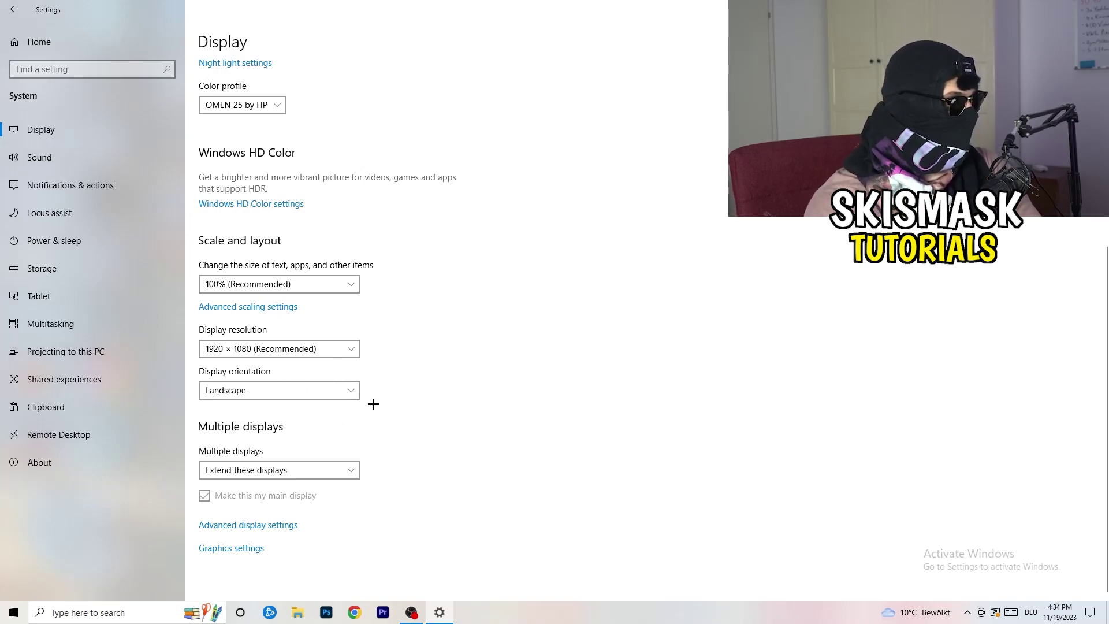
{"action": "key", "text": "BackSpace"}
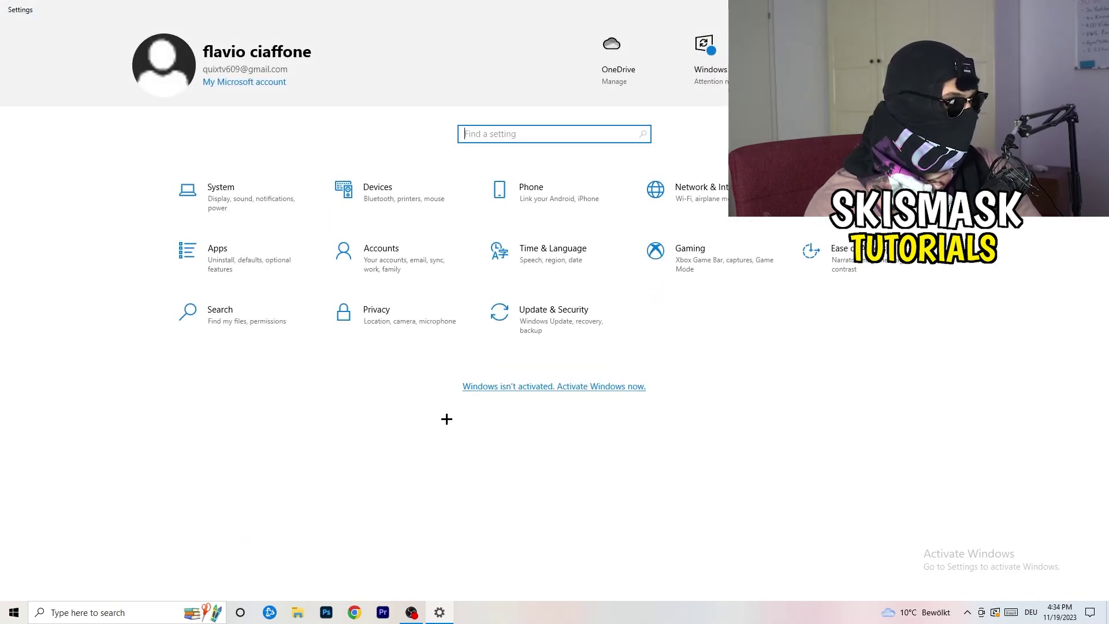
- Enter the Gaming settings section for Xbox Game Bar
{"action": "left_click", "coordinate": [688, 270]}
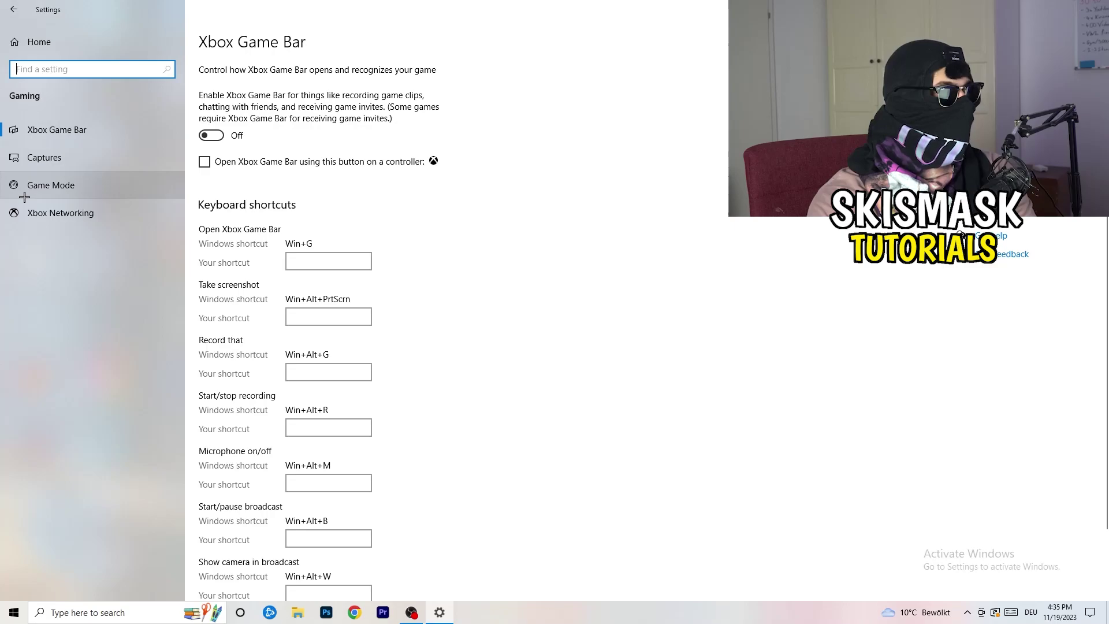
- View the Game Mode page, then close the Settings window
{"action": "left_click", "coordinate": [65, 184]}
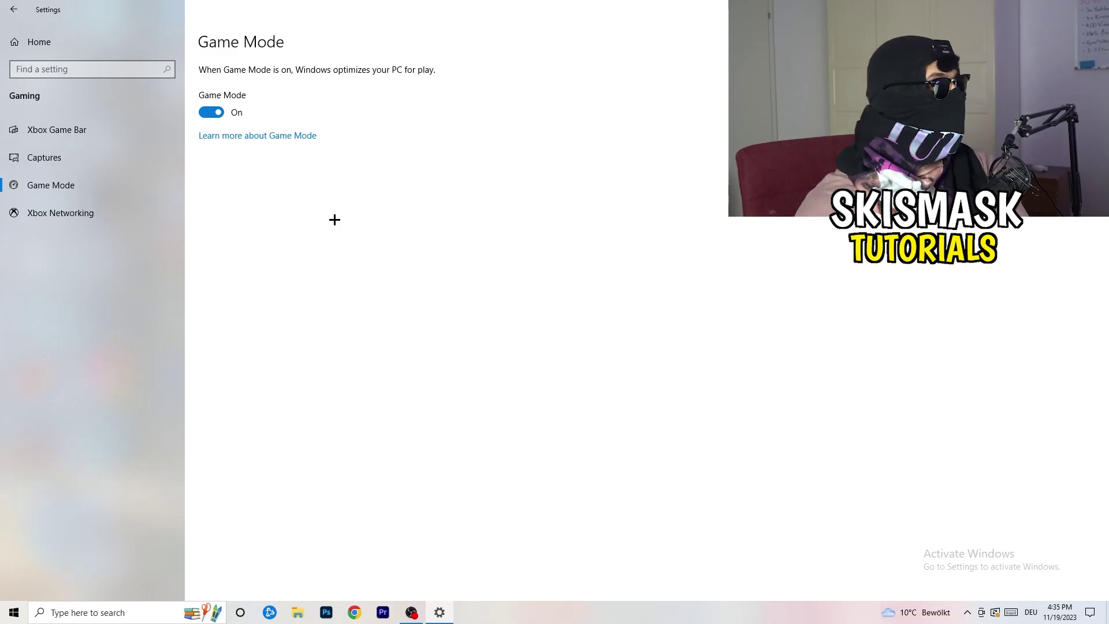
{"action": "key", "text": "alt+F4"}
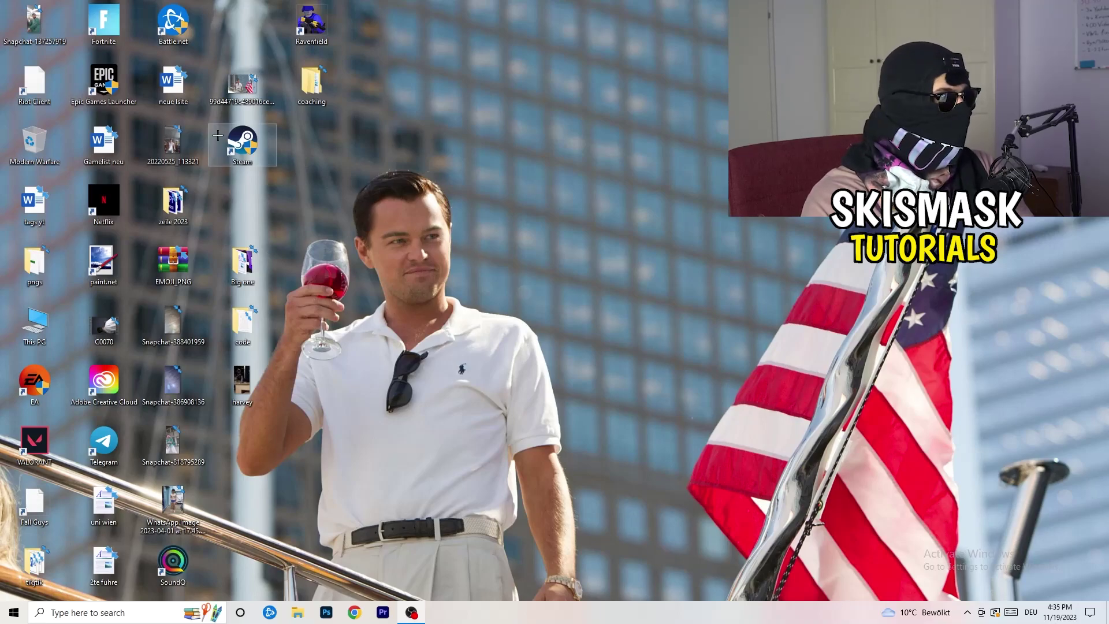
- Move the Steam shortcut into open space and view its Compatibility properties
{"action": "left_click_drag", "start_coordinate": [241, 146], "coordinate": [589, 205]}
{"action": "right_click", "coordinate": [593, 202]}
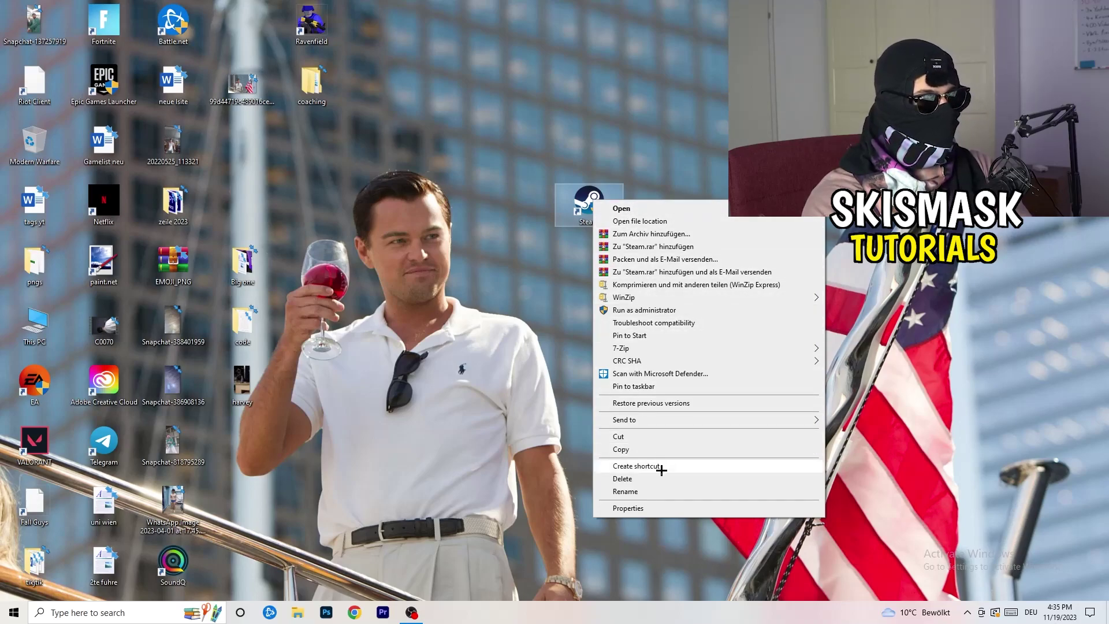
{"action": "left_click", "coordinate": [667, 508]}
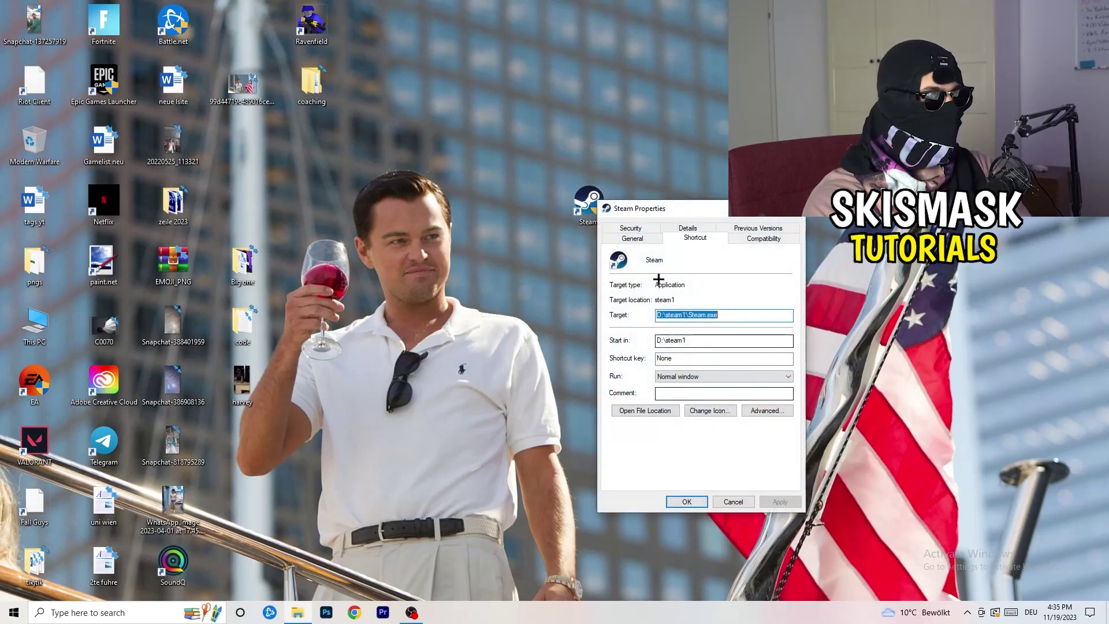
{"action": "left_click_drag", "start_coordinate": [658, 217], "coordinate": [477, 108]}
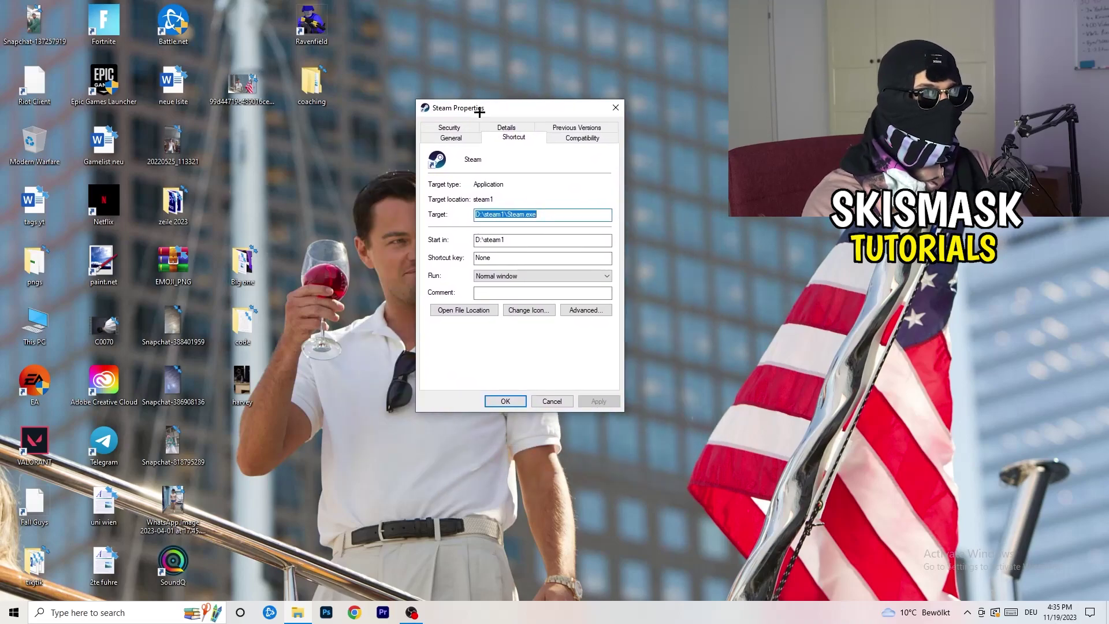
{"action": "left_click", "coordinate": [583, 139]}
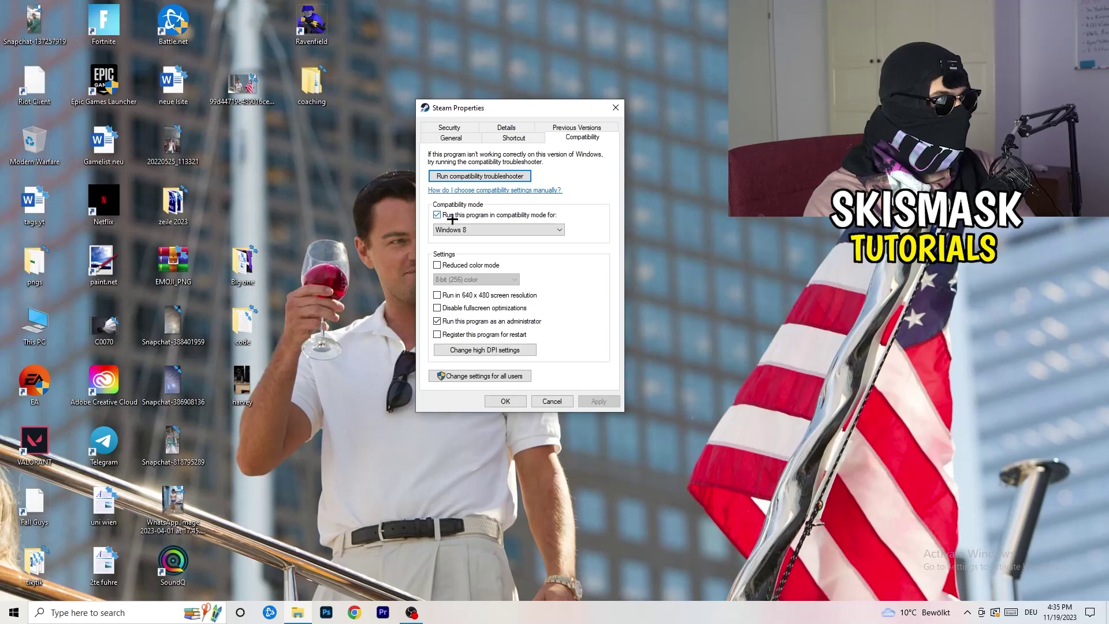
- Keep Windows 8 as the compatibility version and confirm the settings with OK
{"action": "left_click", "coordinate": [525, 227]}
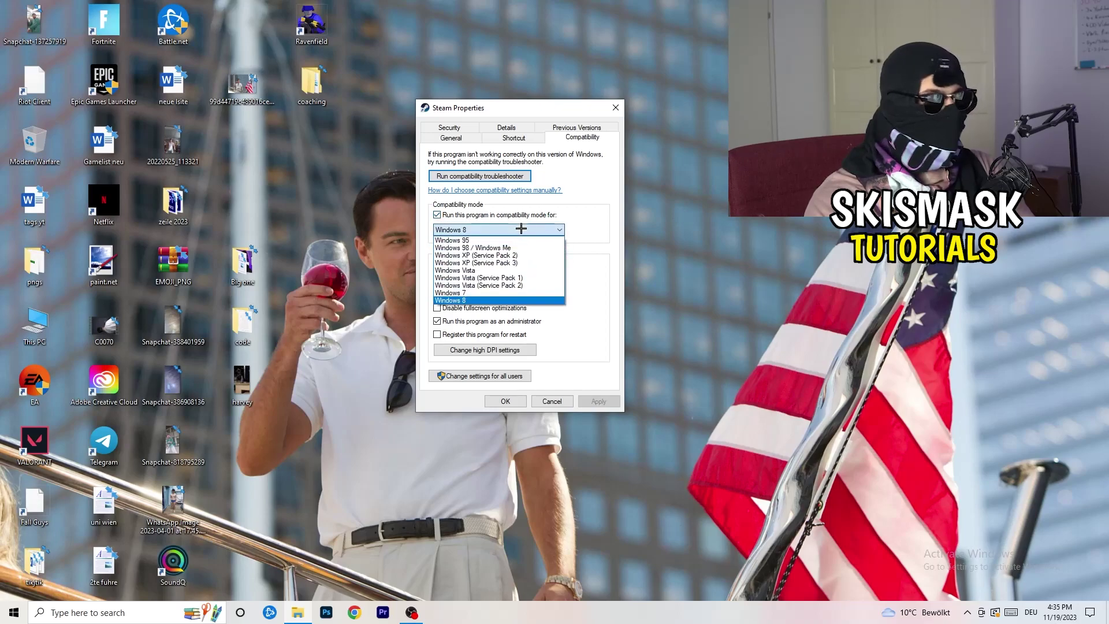
{"action": "left_click", "coordinate": [615, 221]}
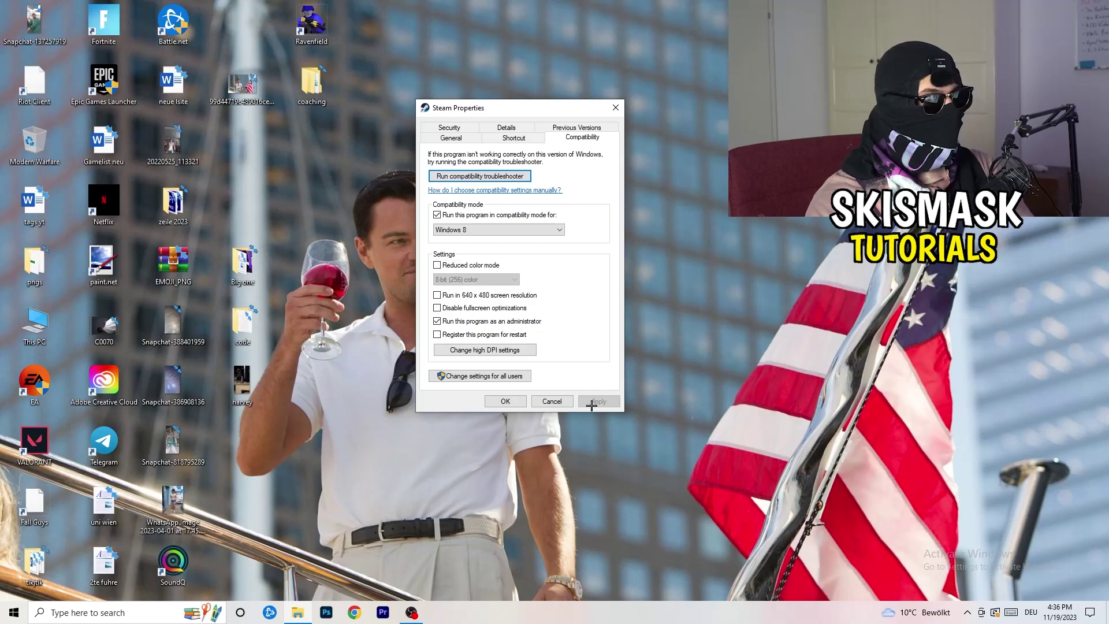
{"action": "left_click", "coordinate": [505, 401]}
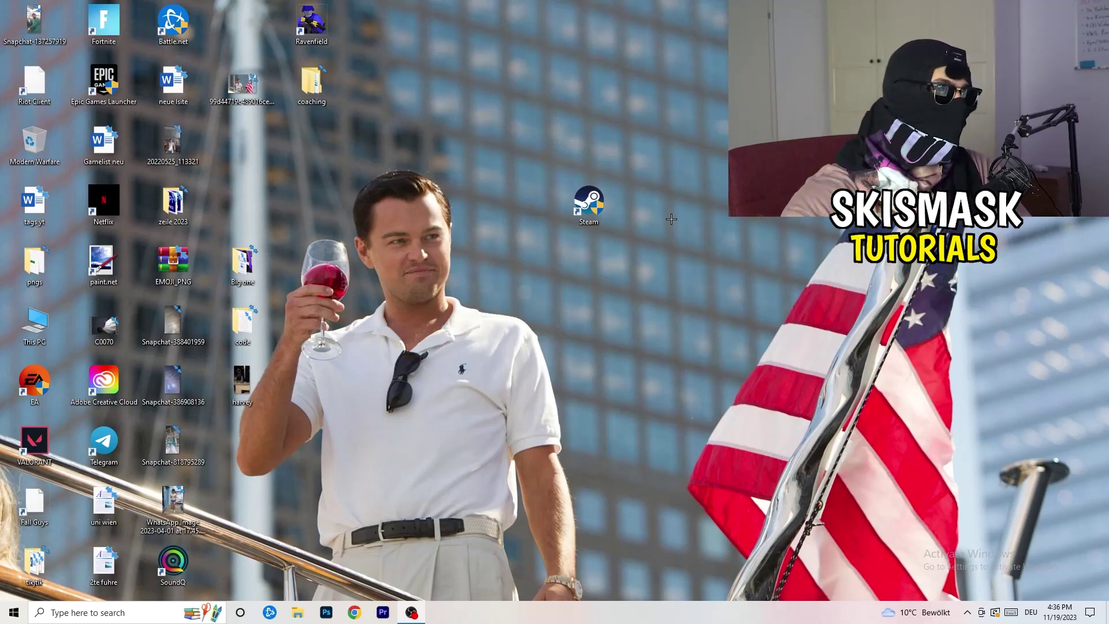
- Shift the Steam shortcut left, recheck its Compatibility properties, and close the dialog
{"action": "left_click_drag", "start_coordinate": [588, 203], "coordinate": [519, 204]}
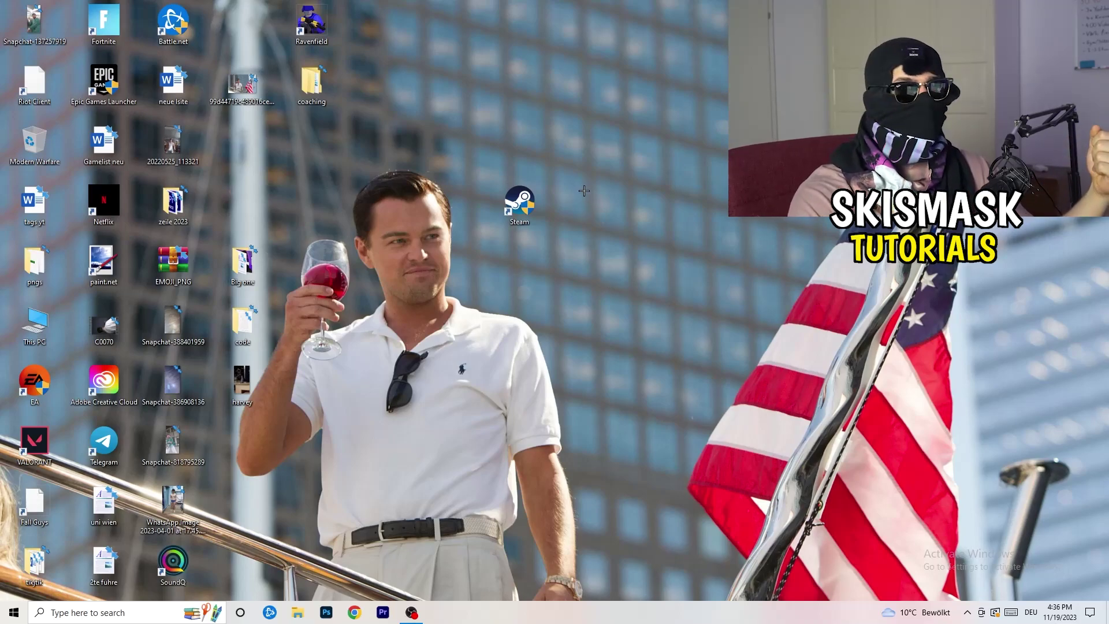
{"action": "left_click", "coordinate": [535, 206]}
{"action": "left_click_drag", "start_coordinate": [535, 206], "coordinate": [385, 200]}
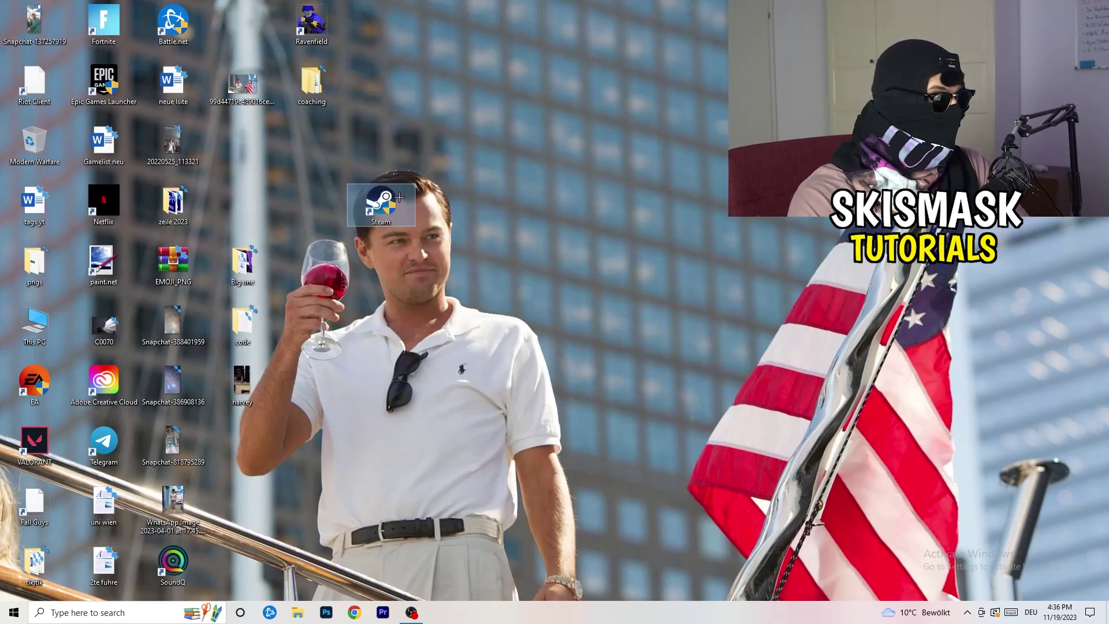
{"action": "right_click", "coordinate": [386, 199]}
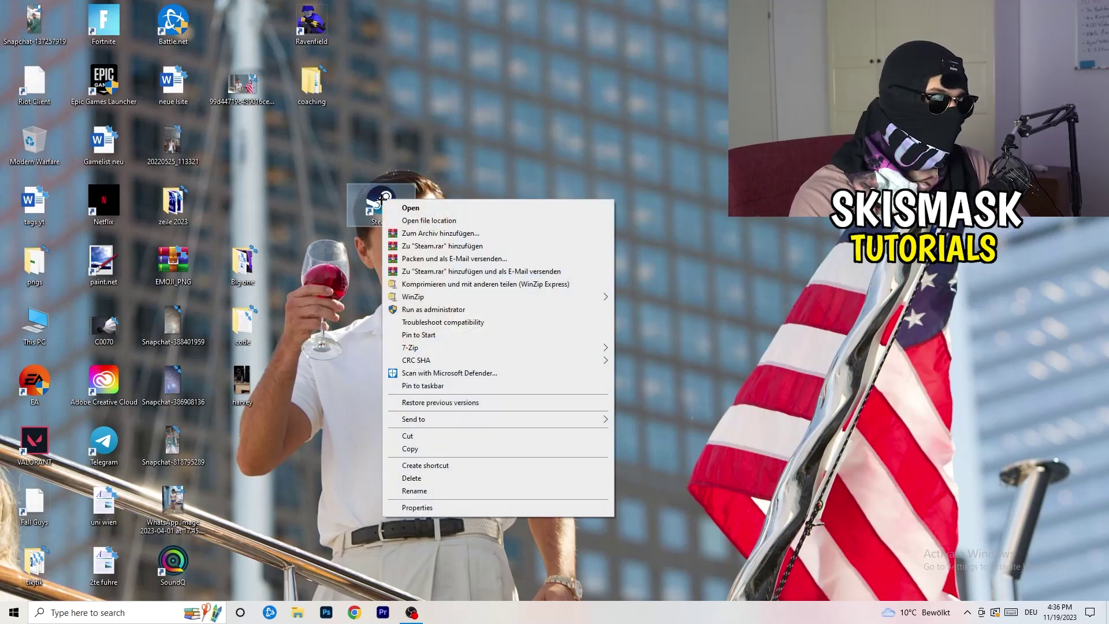
{"action": "left_click", "coordinate": [438, 507]}
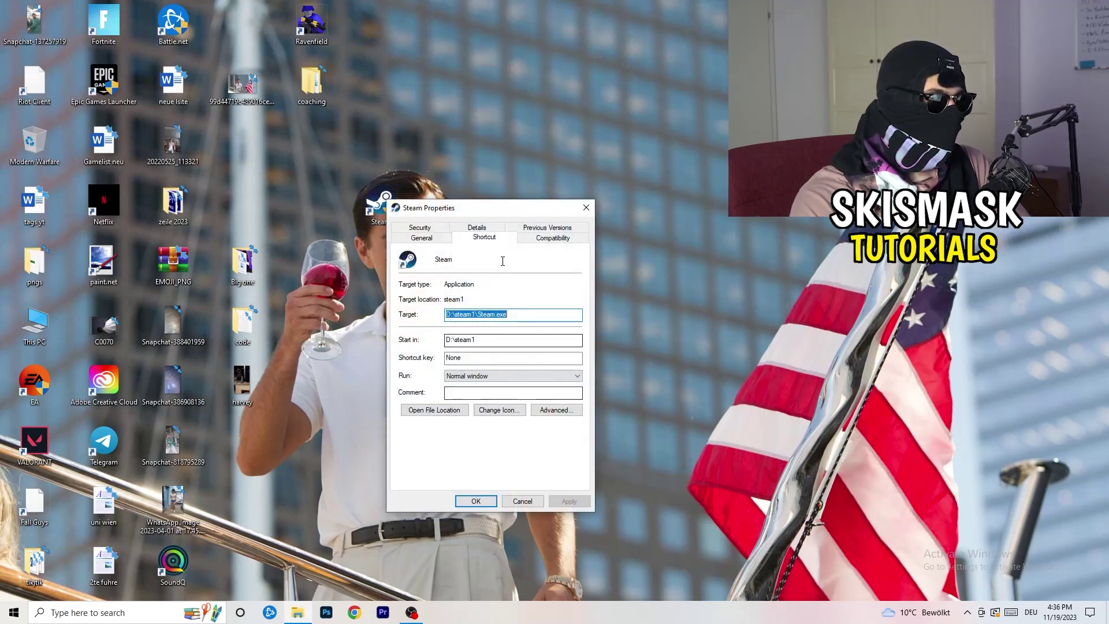
{"action": "left_click", "coordinate": [553, 236]}
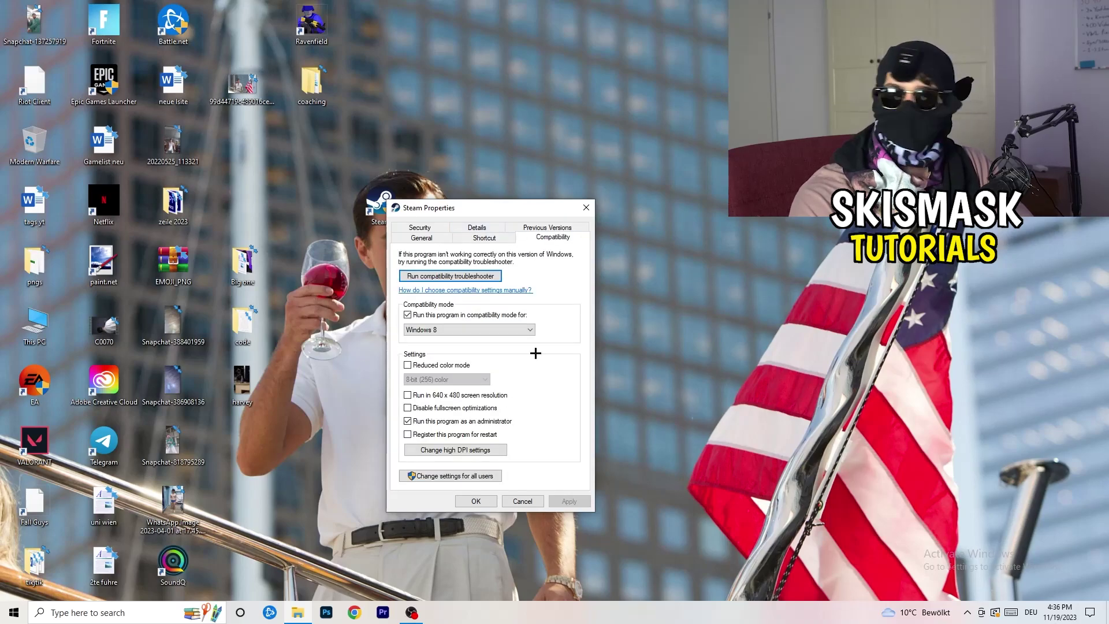
{"action": "left_click", "coordinate": [587, 207]}
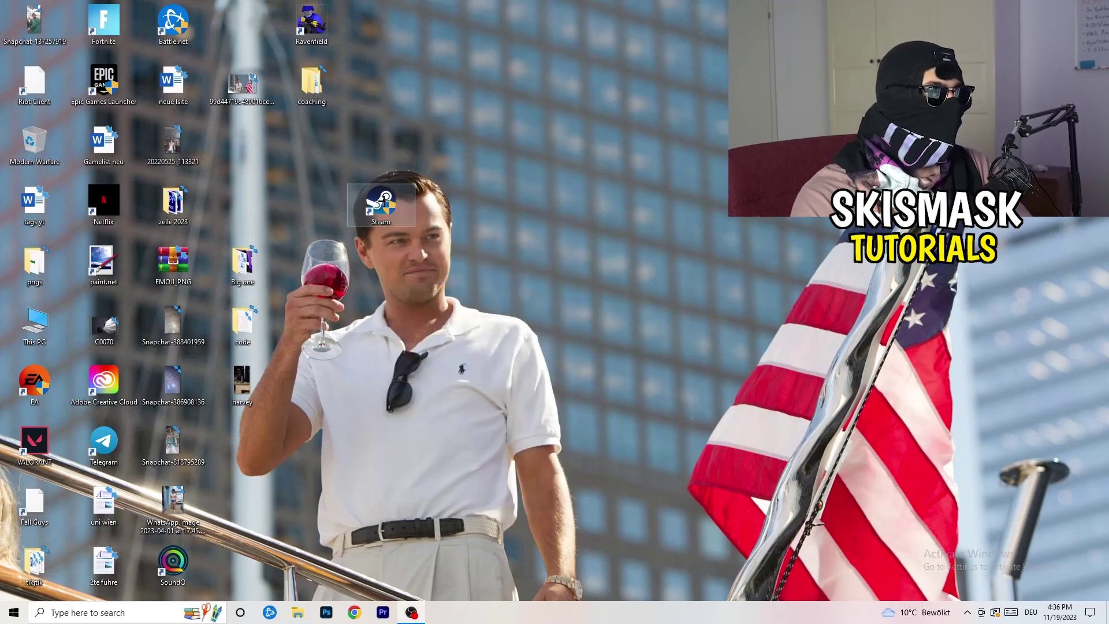
- Return the Steam shortcut to its original slot among the desktop icons
{"action": "left_click_drag", "start_coordinate": [382, 204], "coordinate": [243, 143]}
{"action": "left_click", "coordinate": [594, 103]}
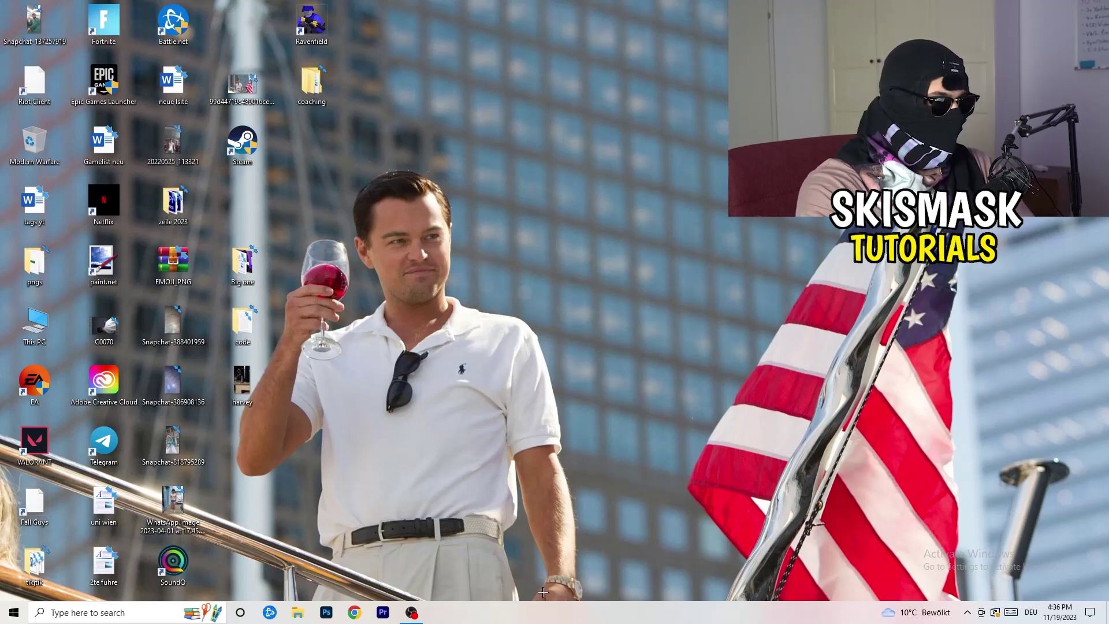
- Launch Task Manager from the taskbar menu and maximize its window
{"action": "mouse_move", "coordinate": [543, 607]}
{"action": "left_mouse_down"}
{"action": "mouse_move", "coordinate": [552, 9]}
{"action": "mouse_move", "coordinate": [544, 616]}
{"action": "left_mouse_up"}
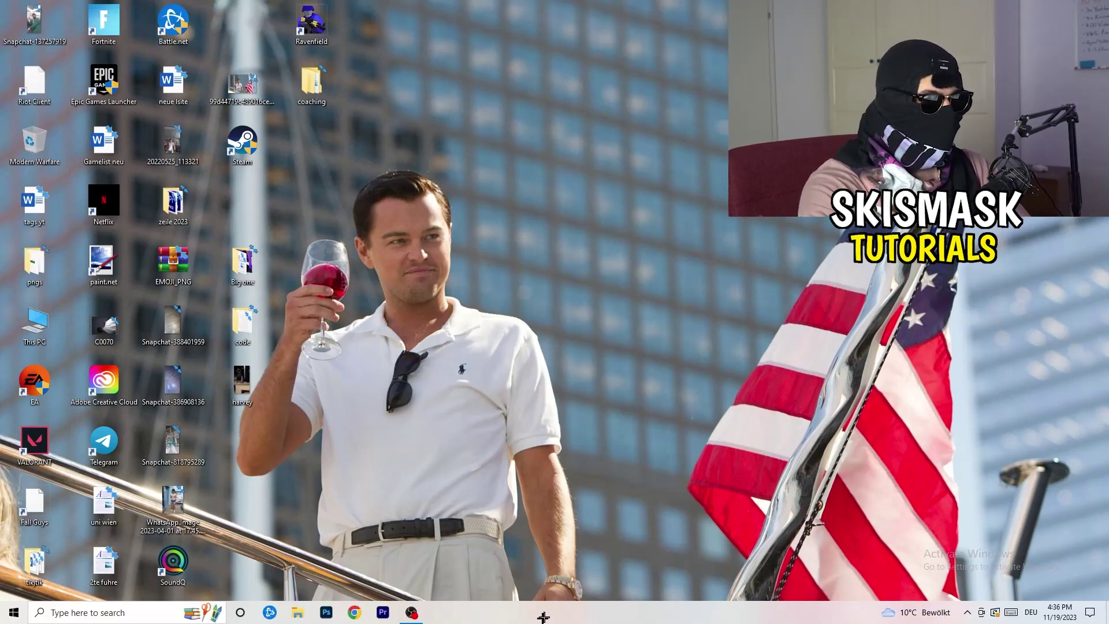
{"action": "right_click", "coordinate": [604, 616]}
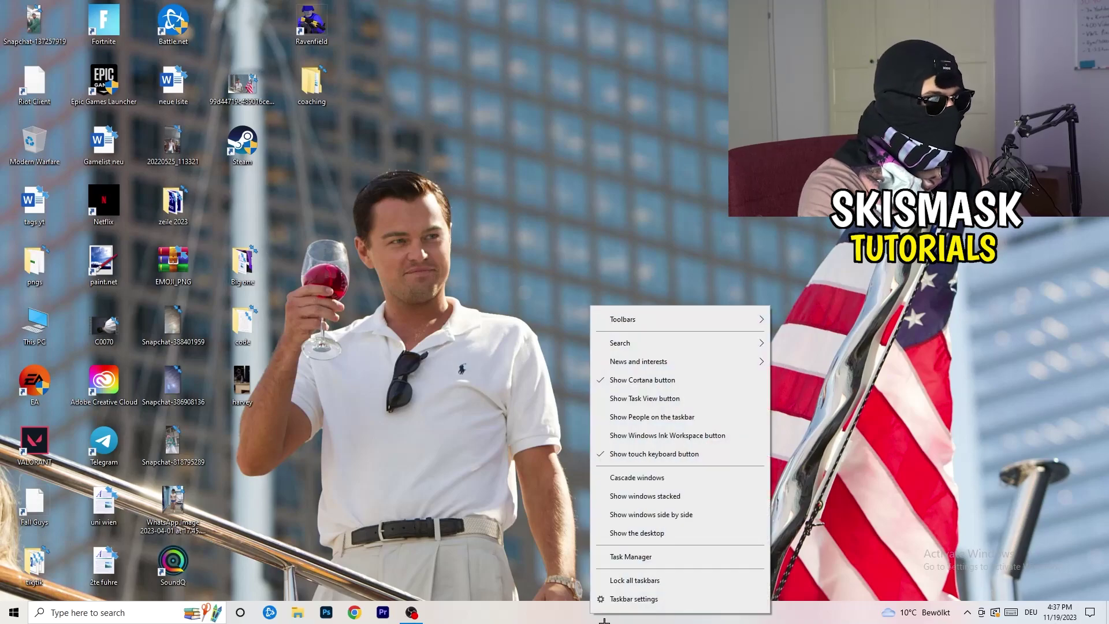
{"action": "left_click", "coordinate": [635, 580]}
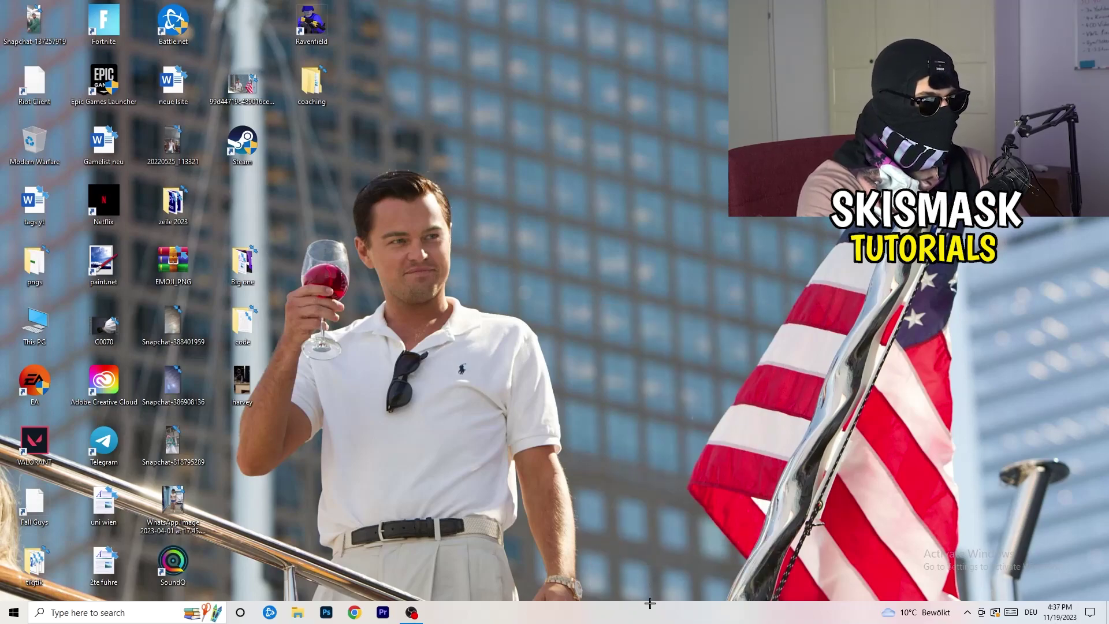
{"action": "left_click", "coordinate": [645, 24]}
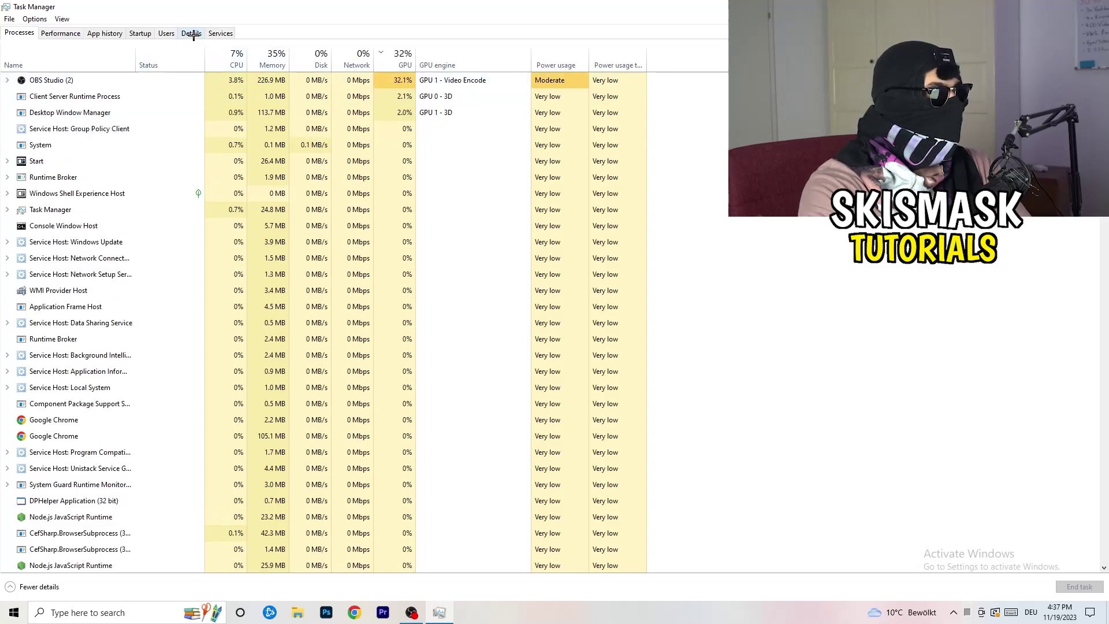
- Show the Details list of every running executable with PID and status
{"action": "left_click", "coordinate": [190, 34]}
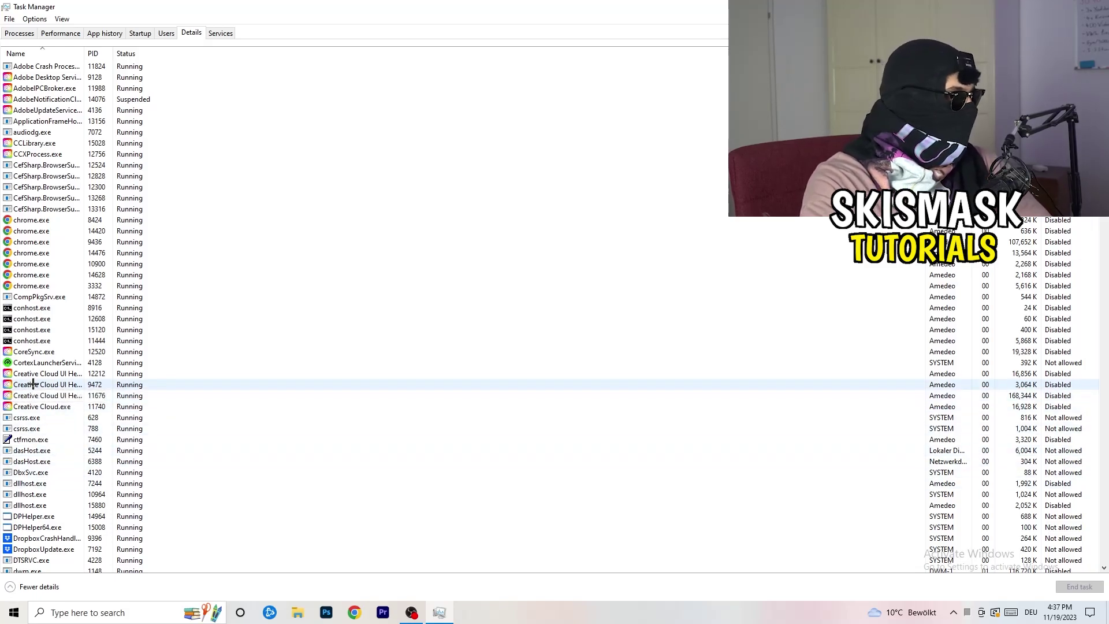
- Bring up the actions menu for a Creative Cloud UI Helper process
{"action": "right_click", "coordinate": [34, 386]}
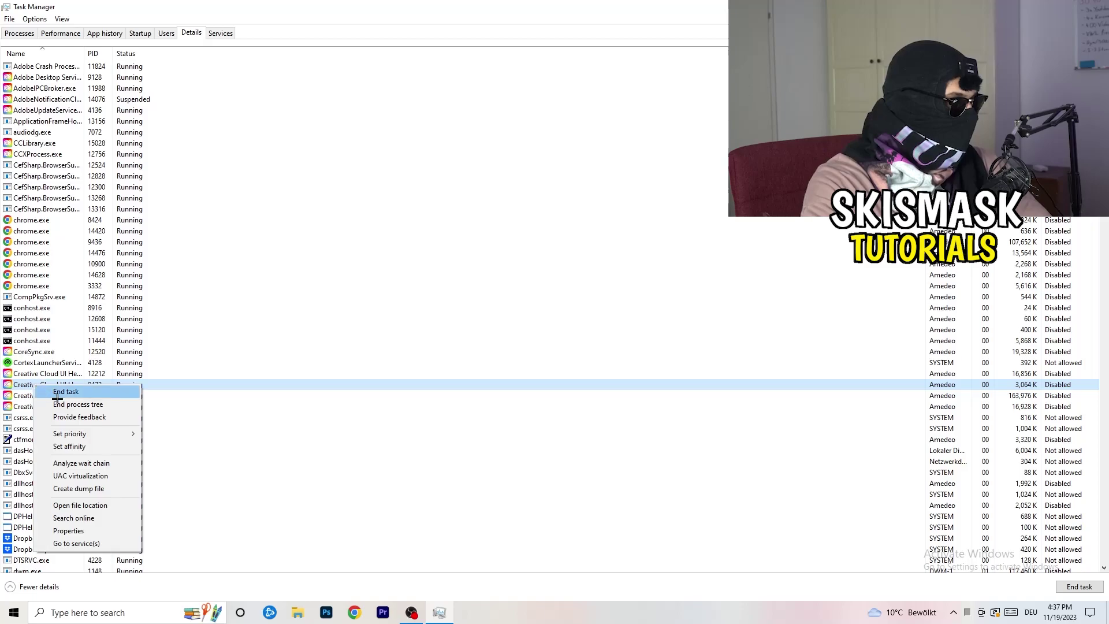